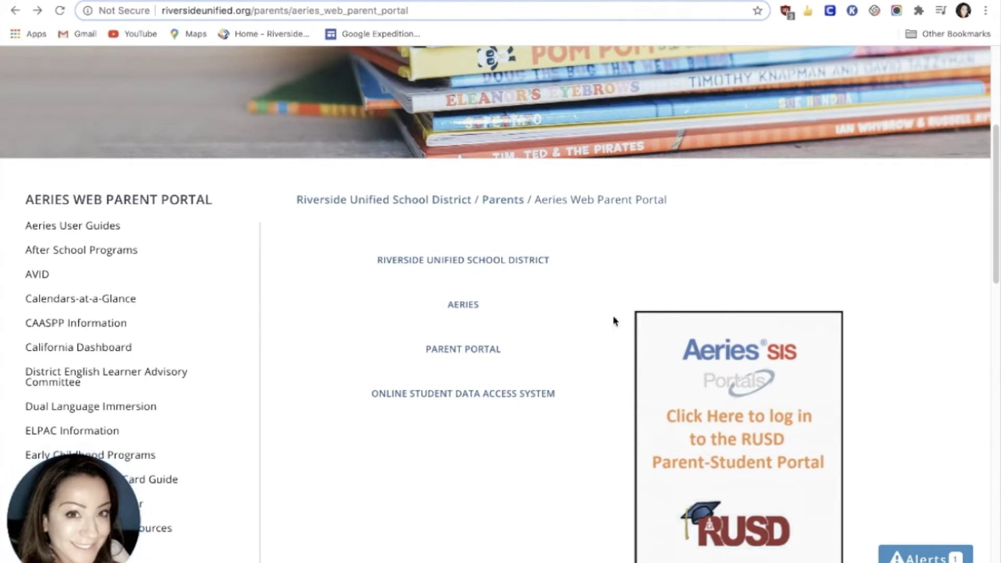
# Step: Open the parent-student portal and begin a new Parent/Guardian account
pyautogui.click(754, 444)
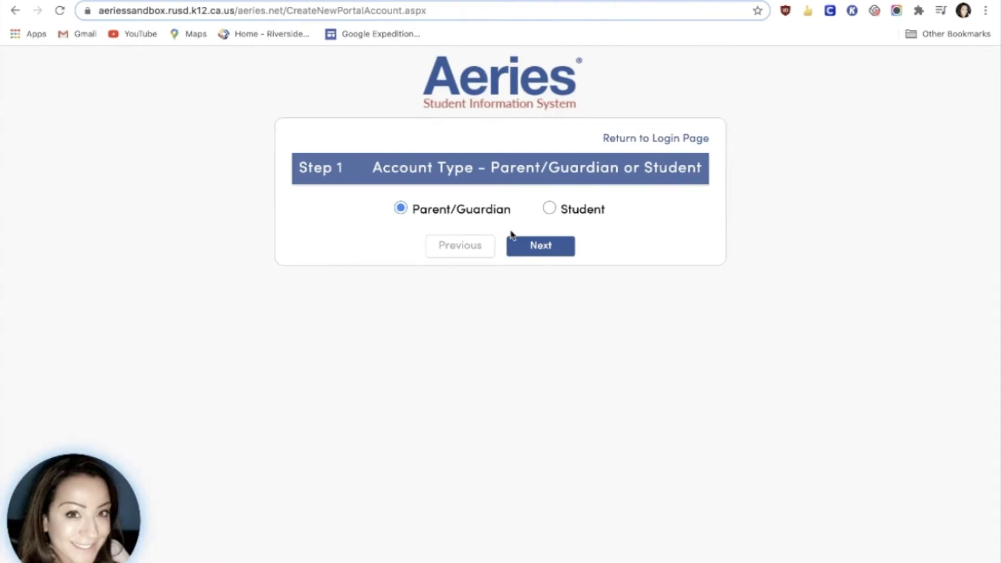
pyautogui.click(550, 252)
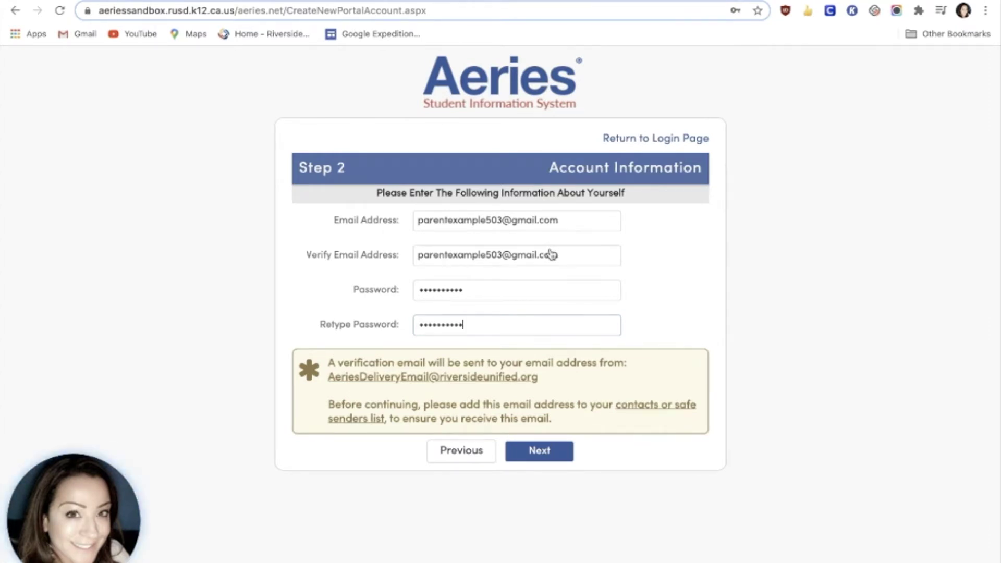
# Step: Submit the Step 2 Account Information form to trigger the verification email
pyautogui.click(541, 456)
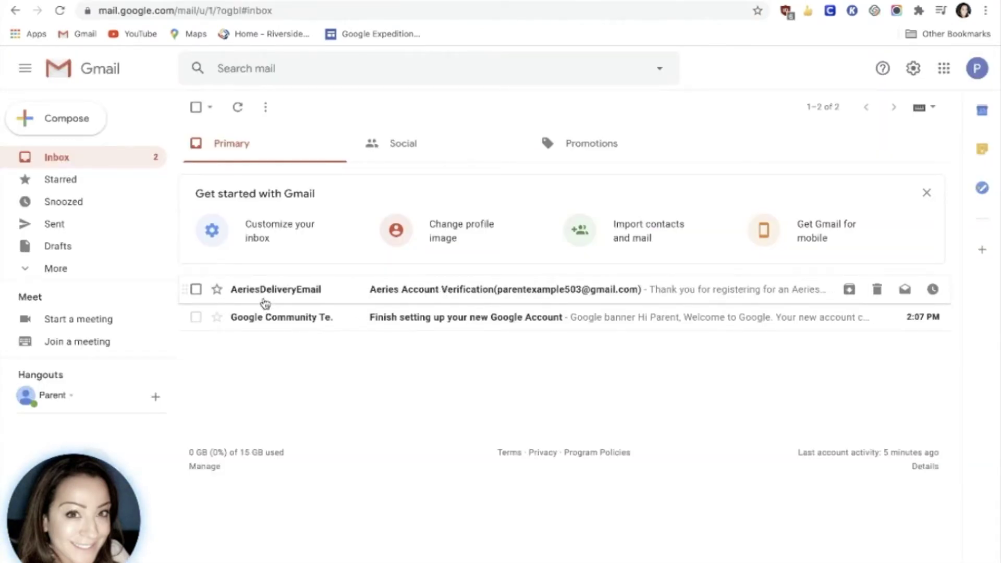
# Step: Open the AeriesDeliveryEmail message and copy its Email Code
pyautogui.click(498, 292)
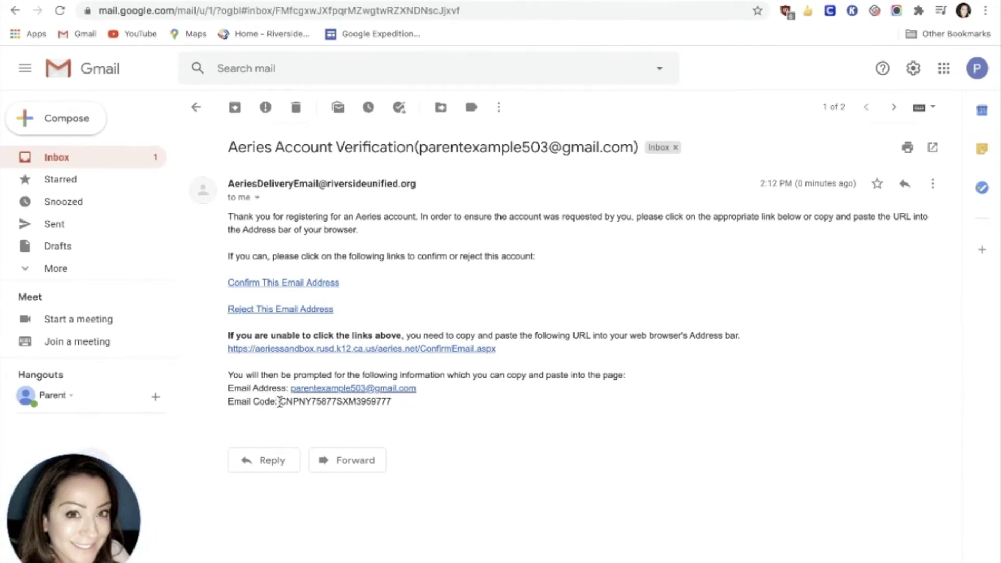
pyautogui.moveTo(279, 402); pyautogui.dragTo(415, 410)
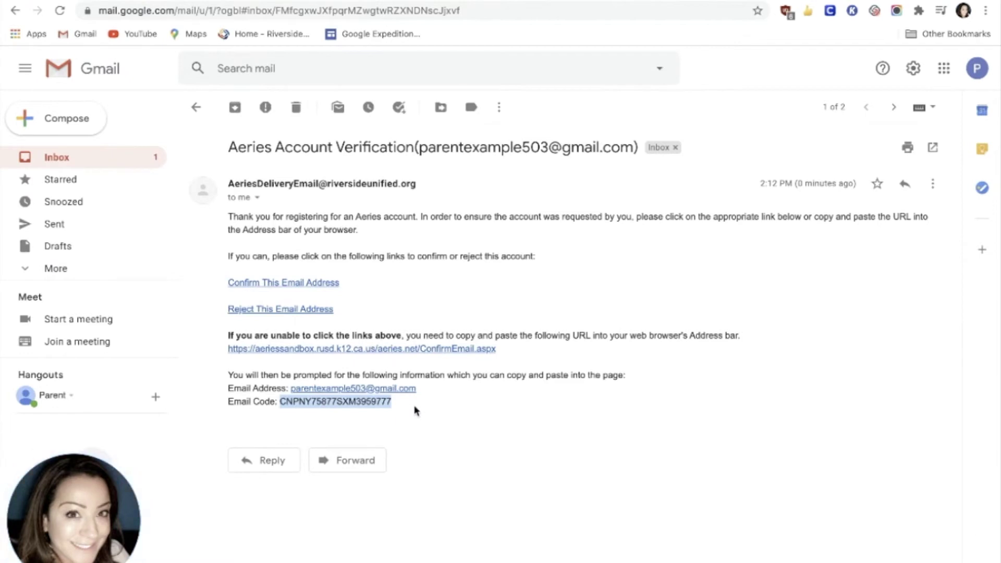
pyautogui.rightClick(383, 404)
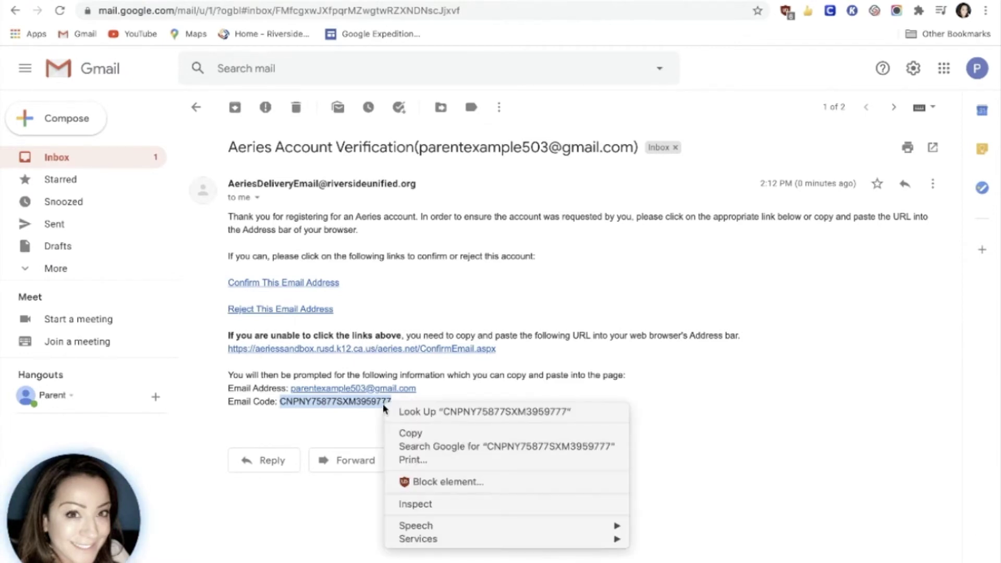
pyautogui.click(401, 433)
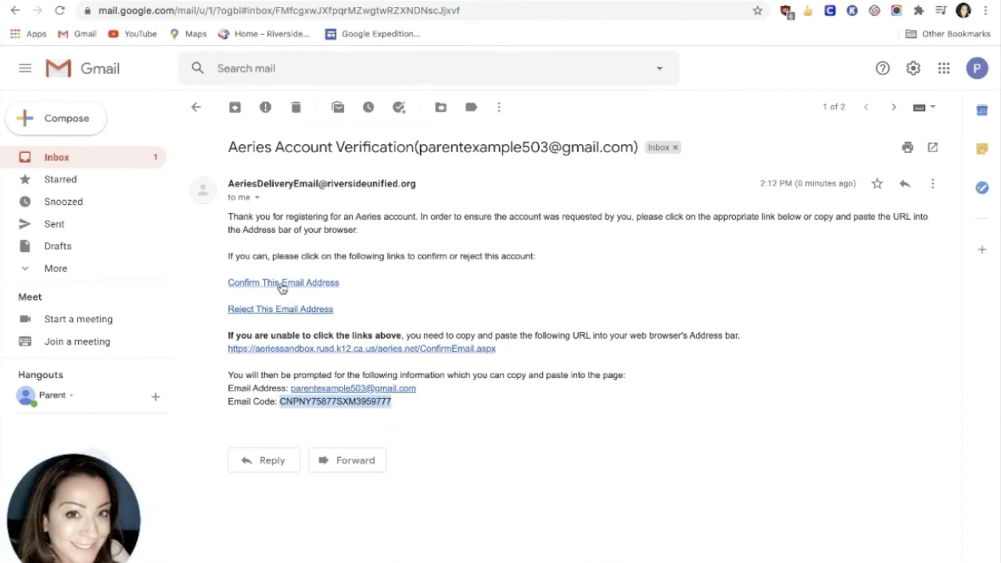
# Step: Confirm the email, sign in to the new parent account, and choose Maybe Later
pyautogui.click(282, 288)
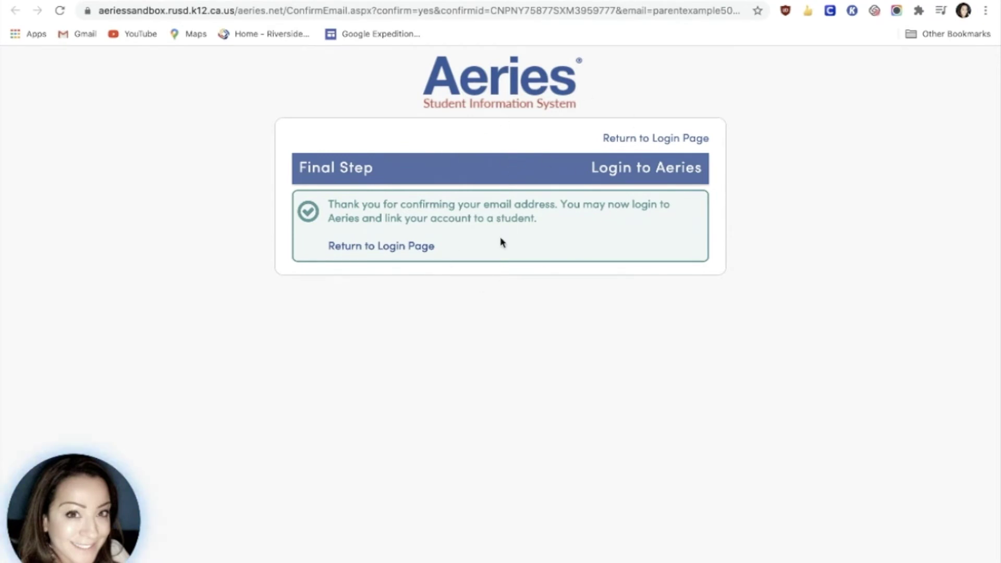
pyautogui.click(376, 248)
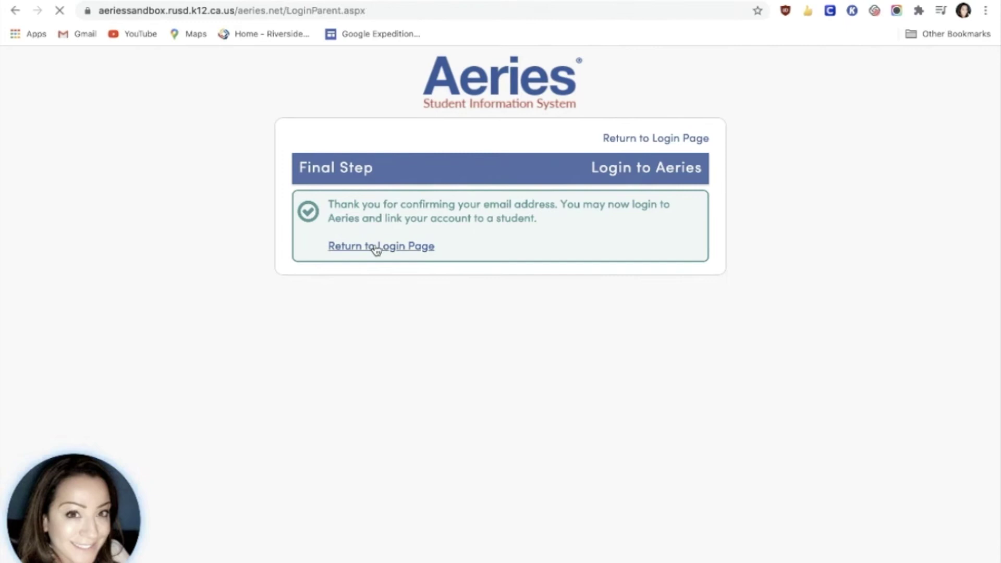
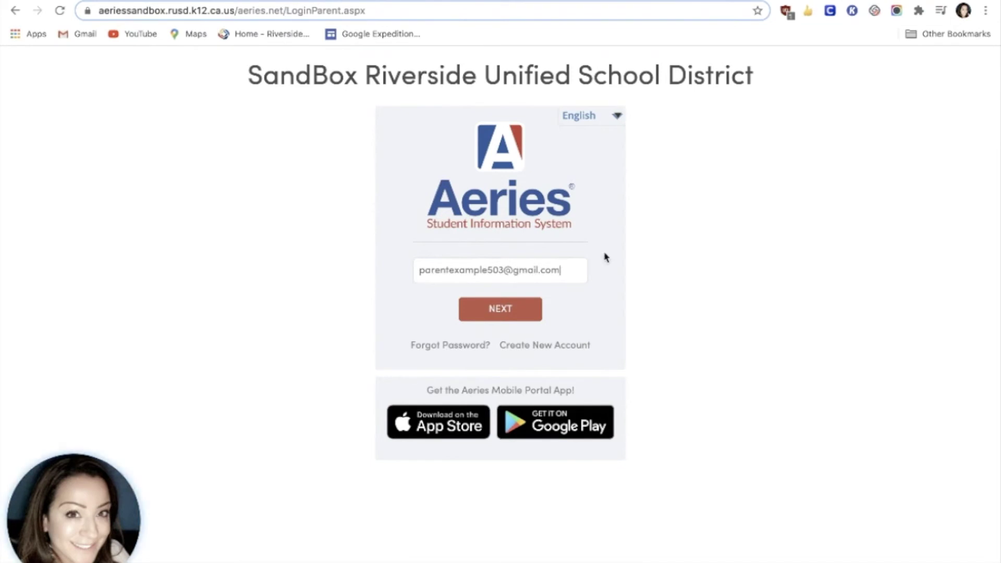
pyautogui.click(496, 320)
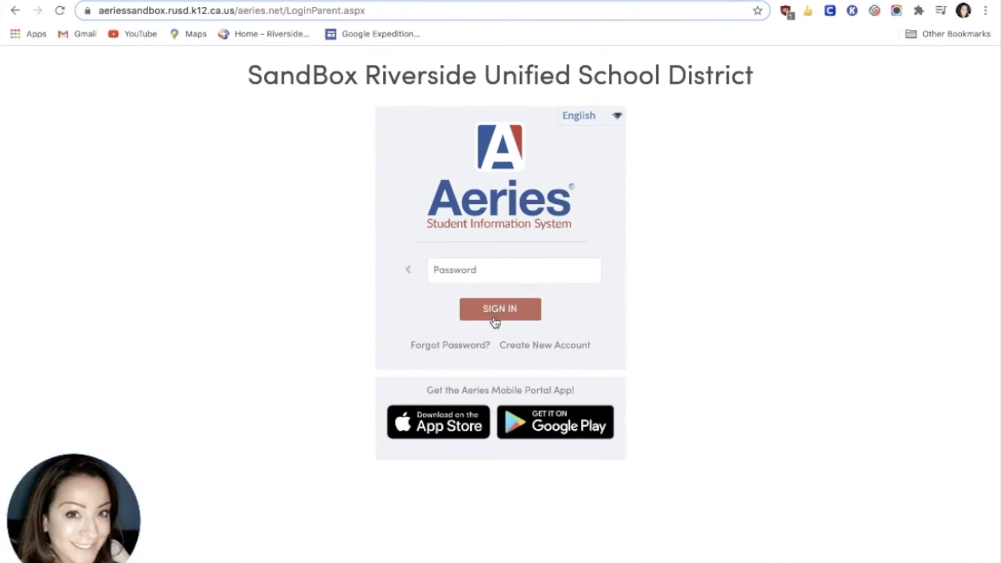
pyautogui.write('****')
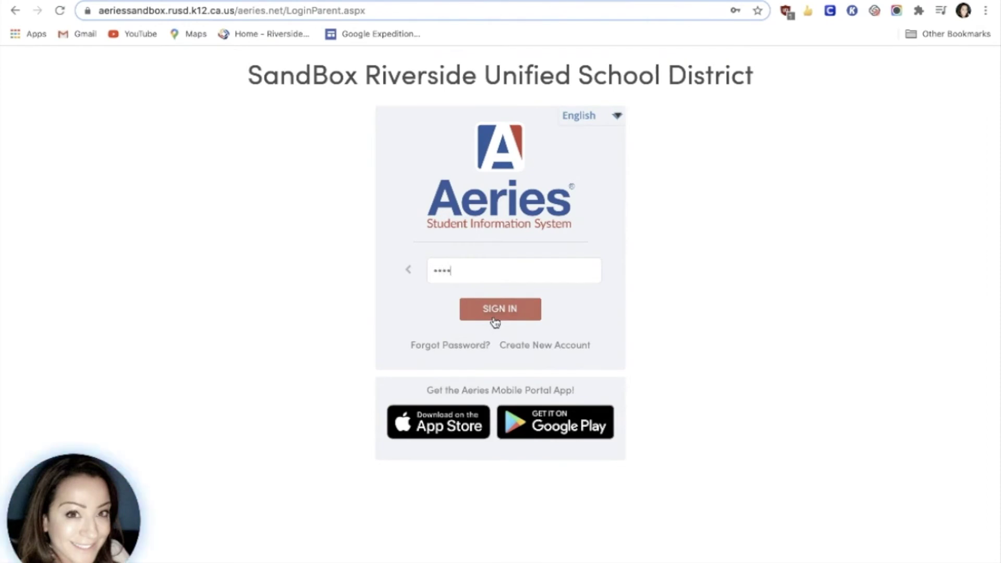
pyautogui.write('*')
pyautogui.write('*')
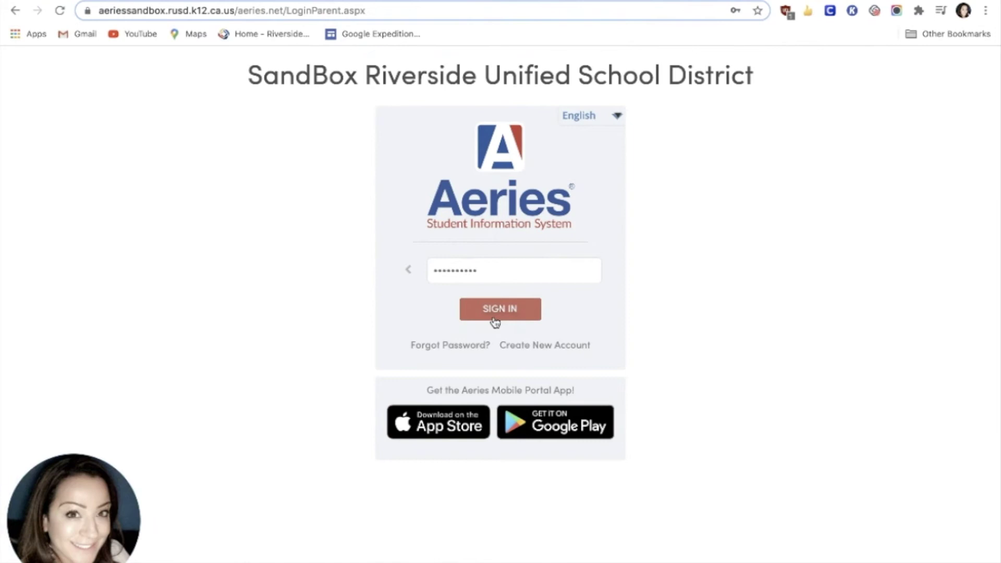
pyautogui.click(501, 318)
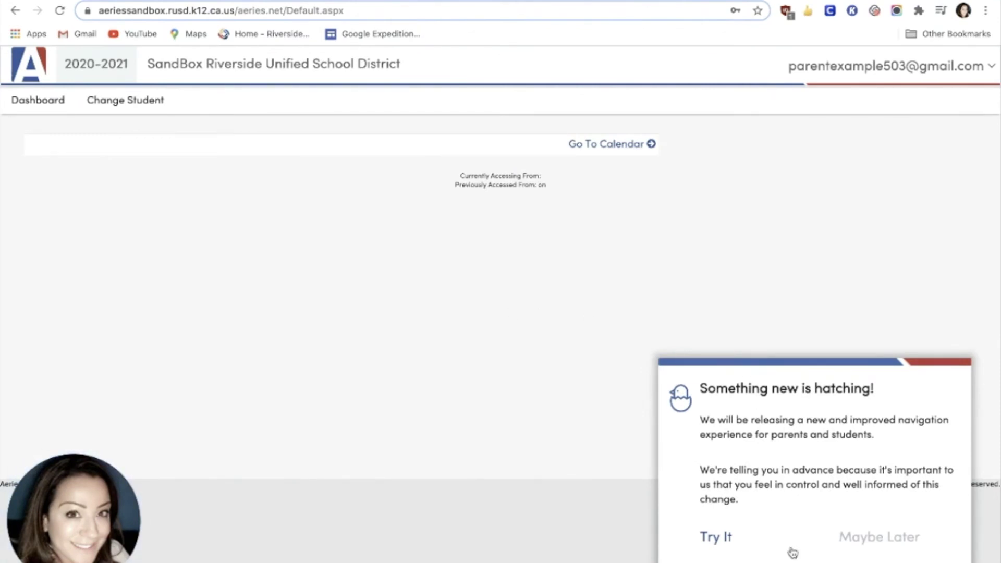
pyautogui.click(840, 530)
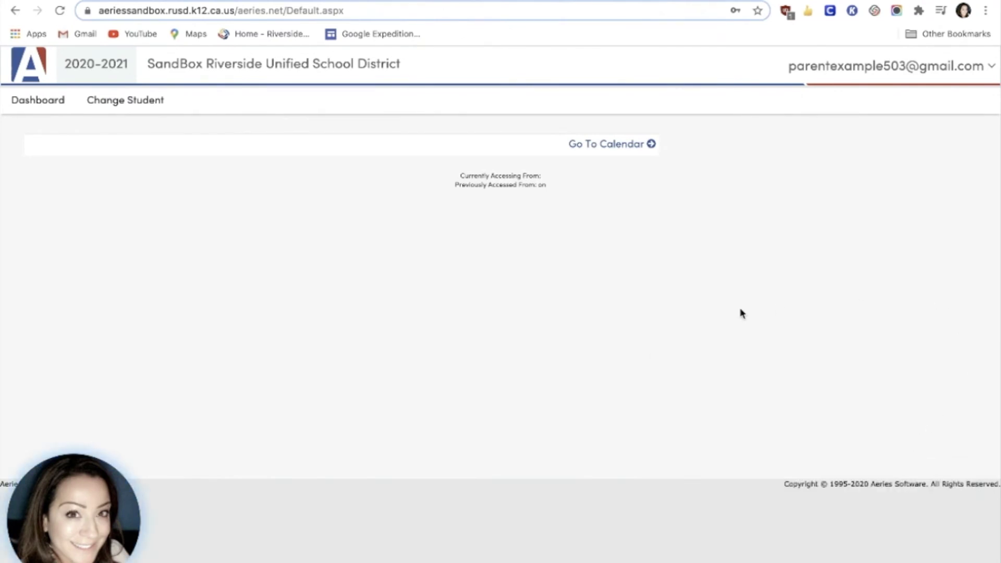
# Step: Choose Add New Student To Your Account from the Change Student menu
pyautogui.click(138, 104)
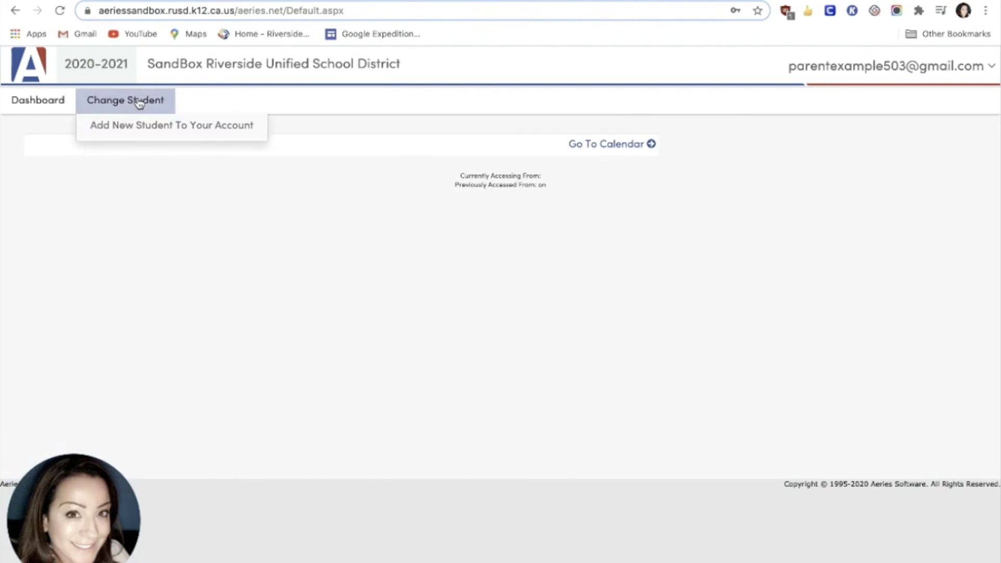
pyautogui.click(129, 133)
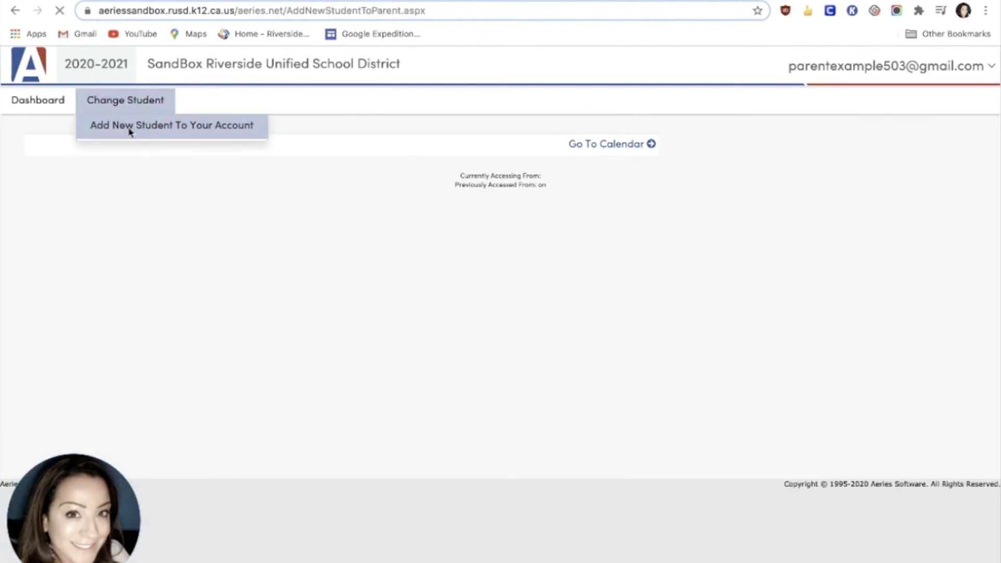